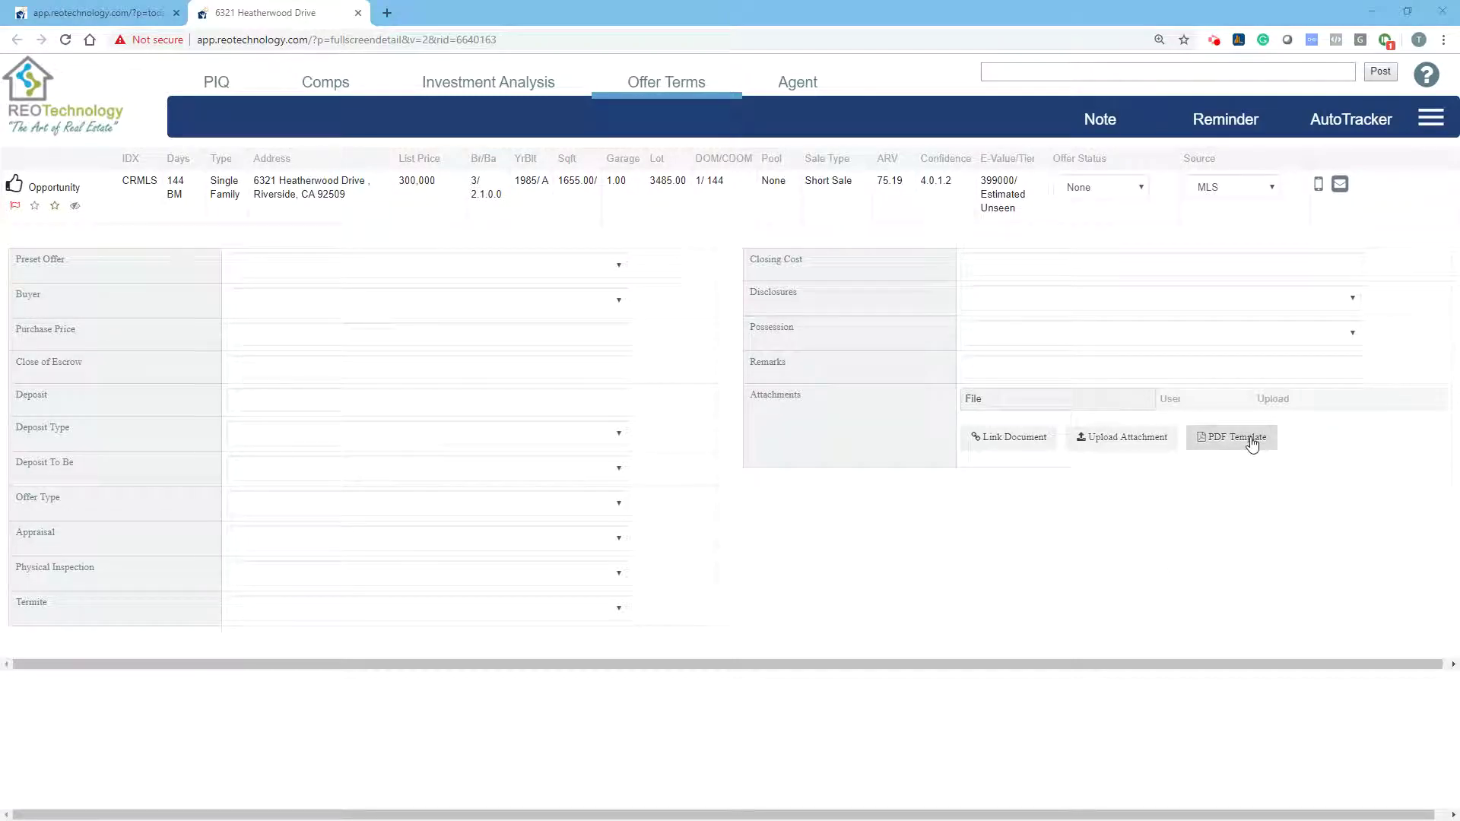
# Step: Apply the Seller Direct preset offer profile to the blank offer terms
pyautogui.click(326, 274)
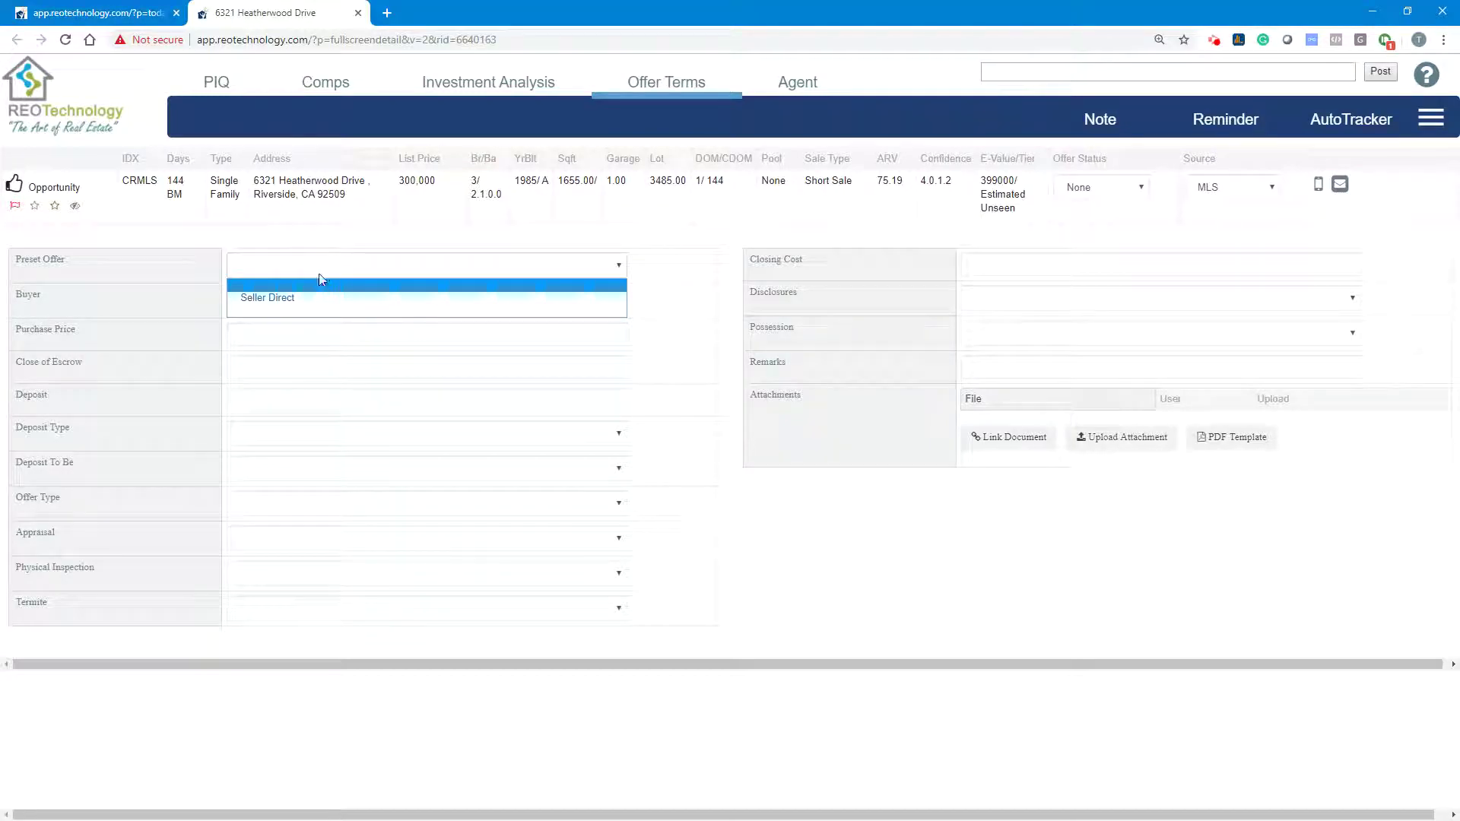
pyautogui.click(272, 298)
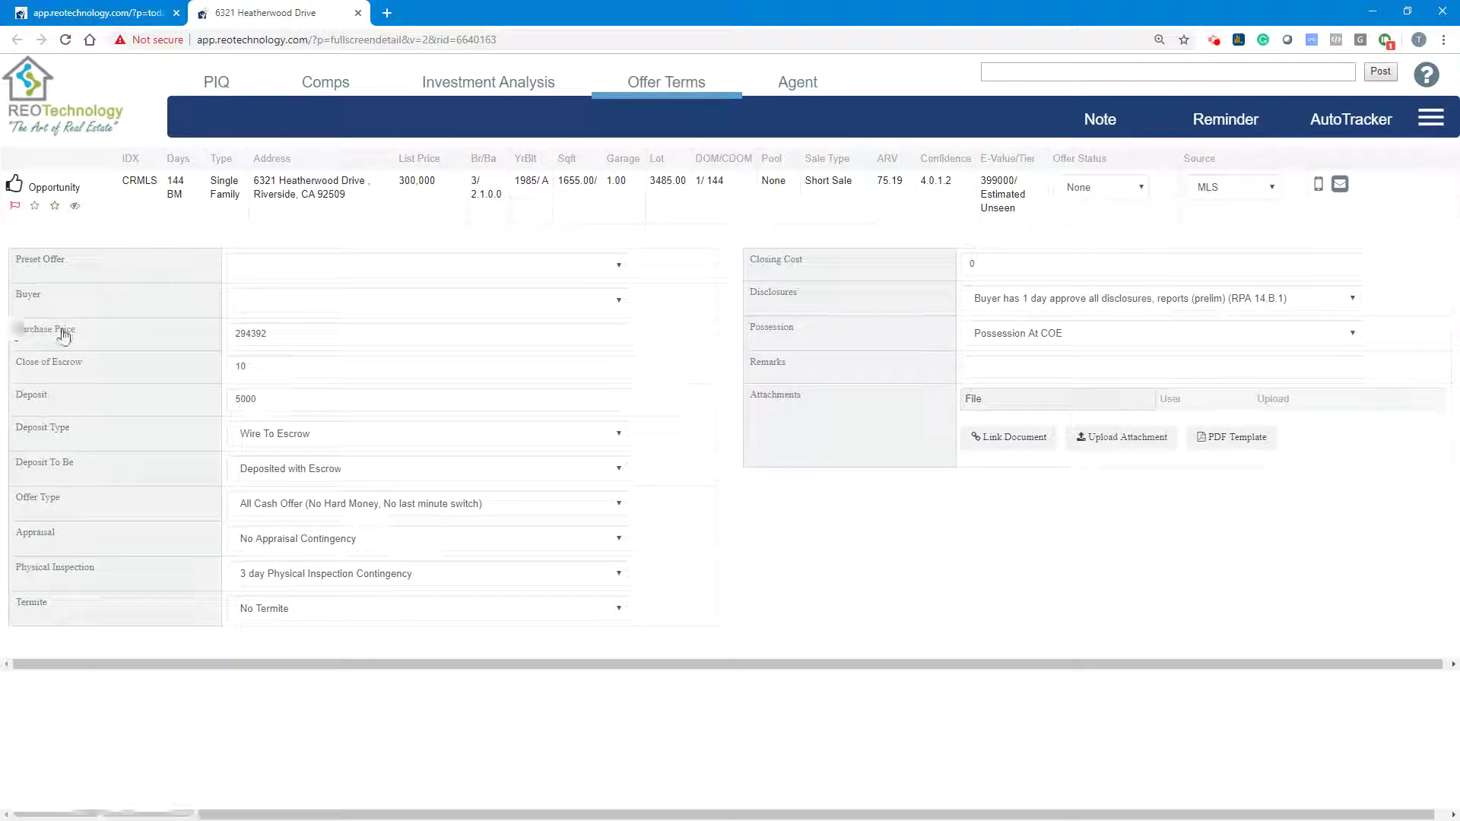
# Step: View the investment analysis, where the proposed offer price is 294,392
pyautogui.click(547, 87)
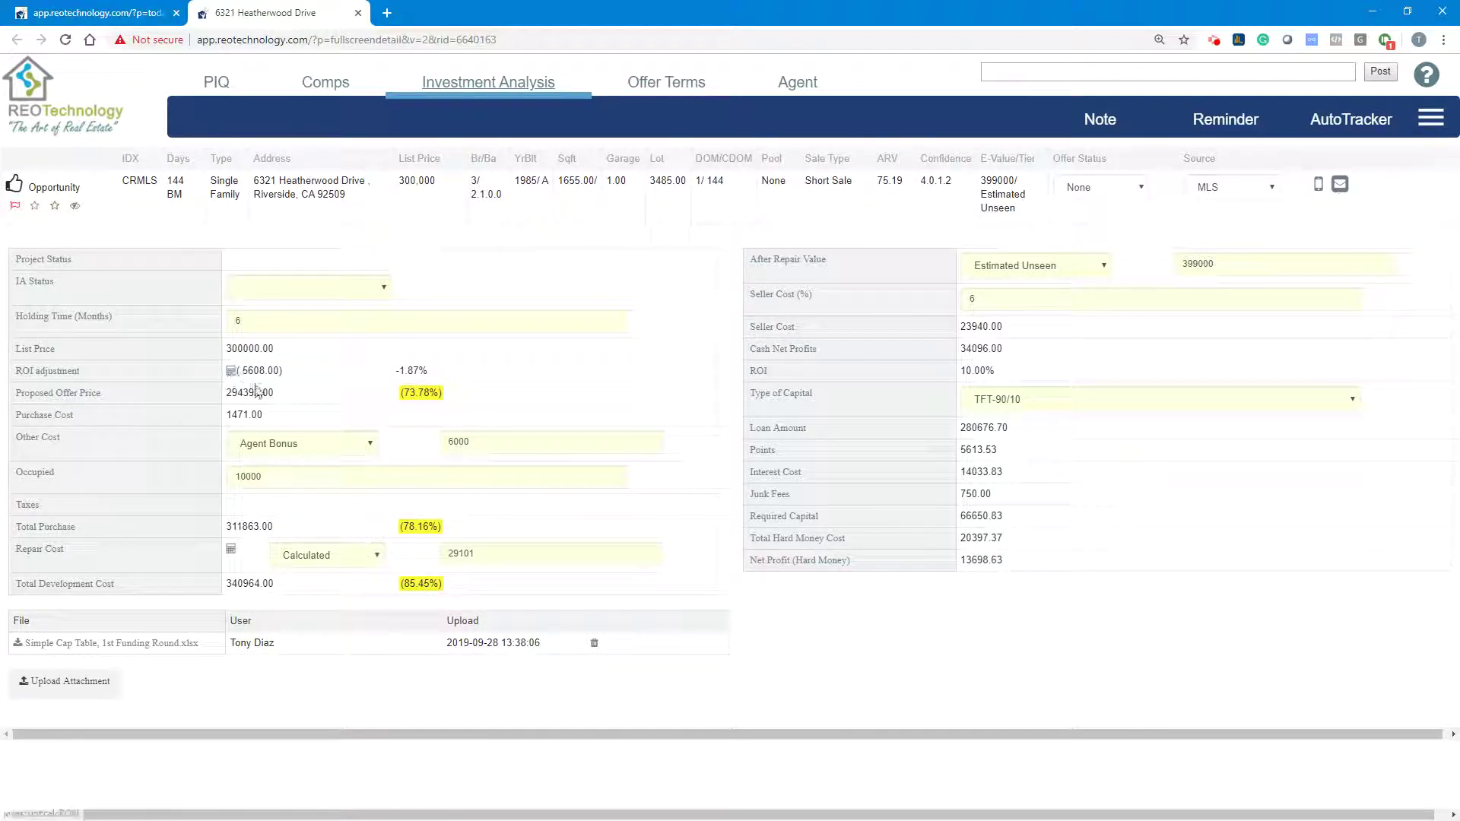
# Step: Change the purchase price to 295,000, then check the escrow days and deposit type options
pyautogui.click(666, 83)
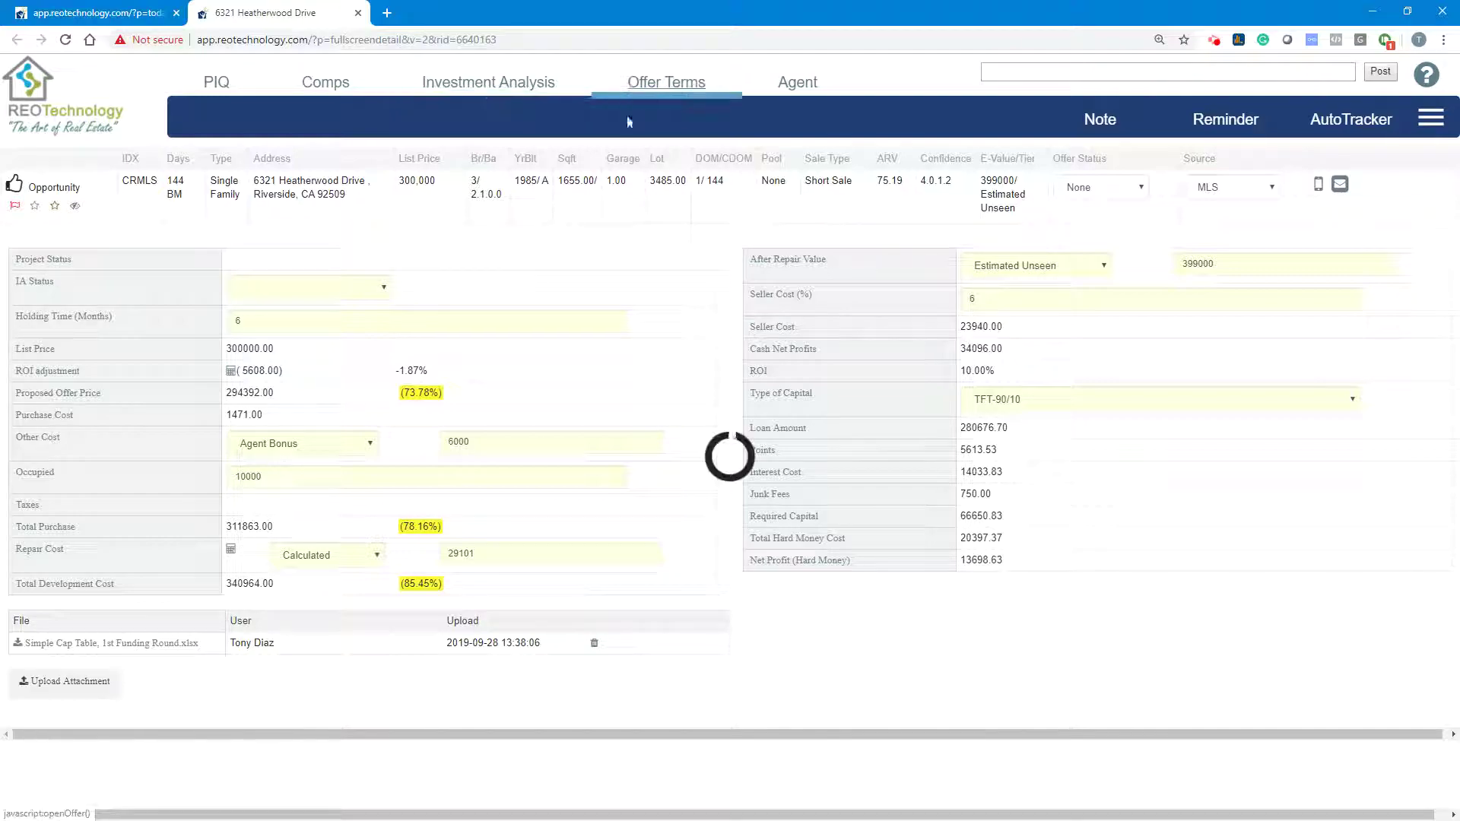
pyautogui.moveTo(270, 334); pyautogui.dragTo(248, 333)
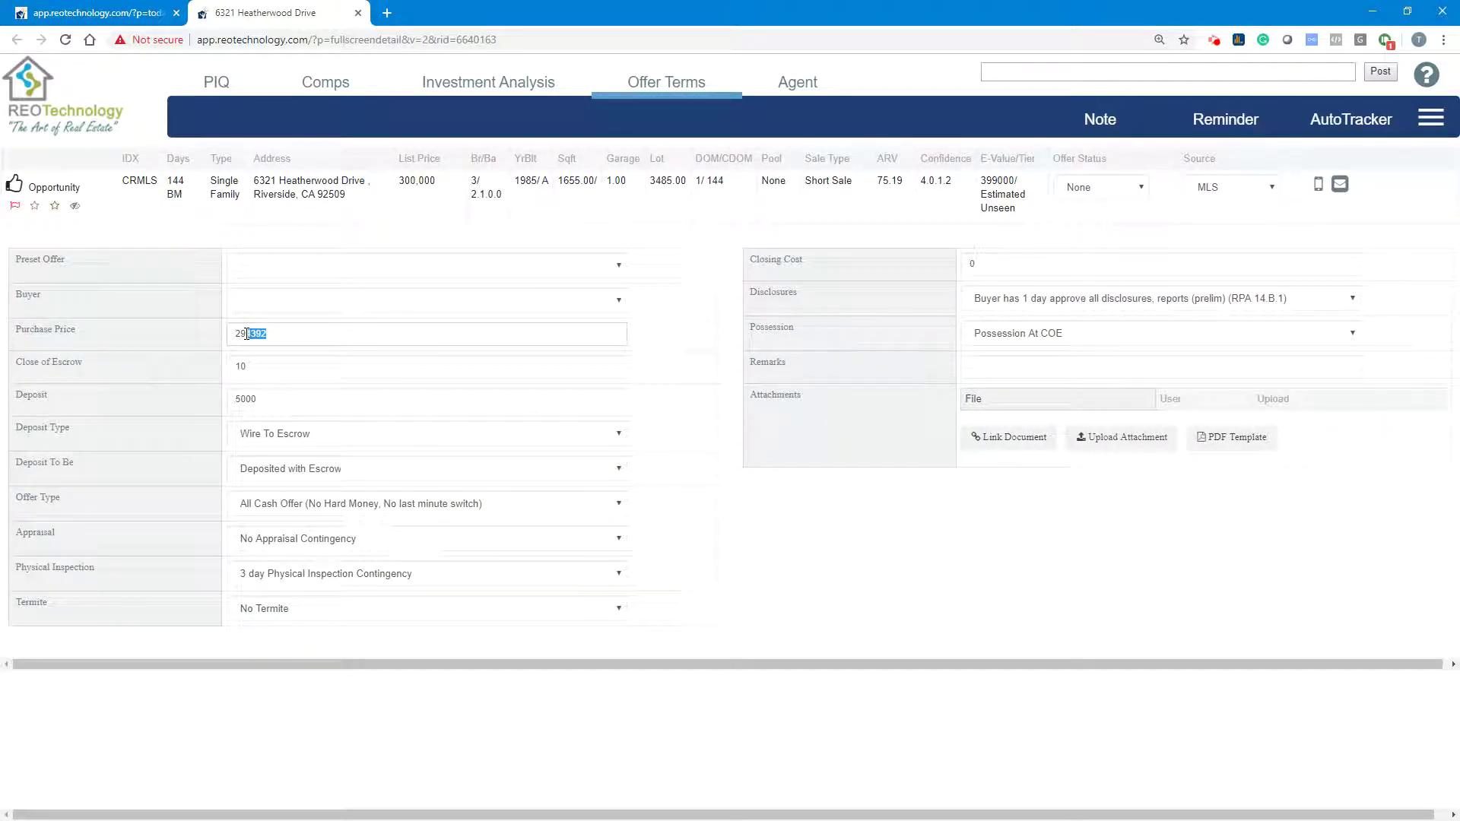
pyautogui.write('5000')
pyautogui.click(307, 365)
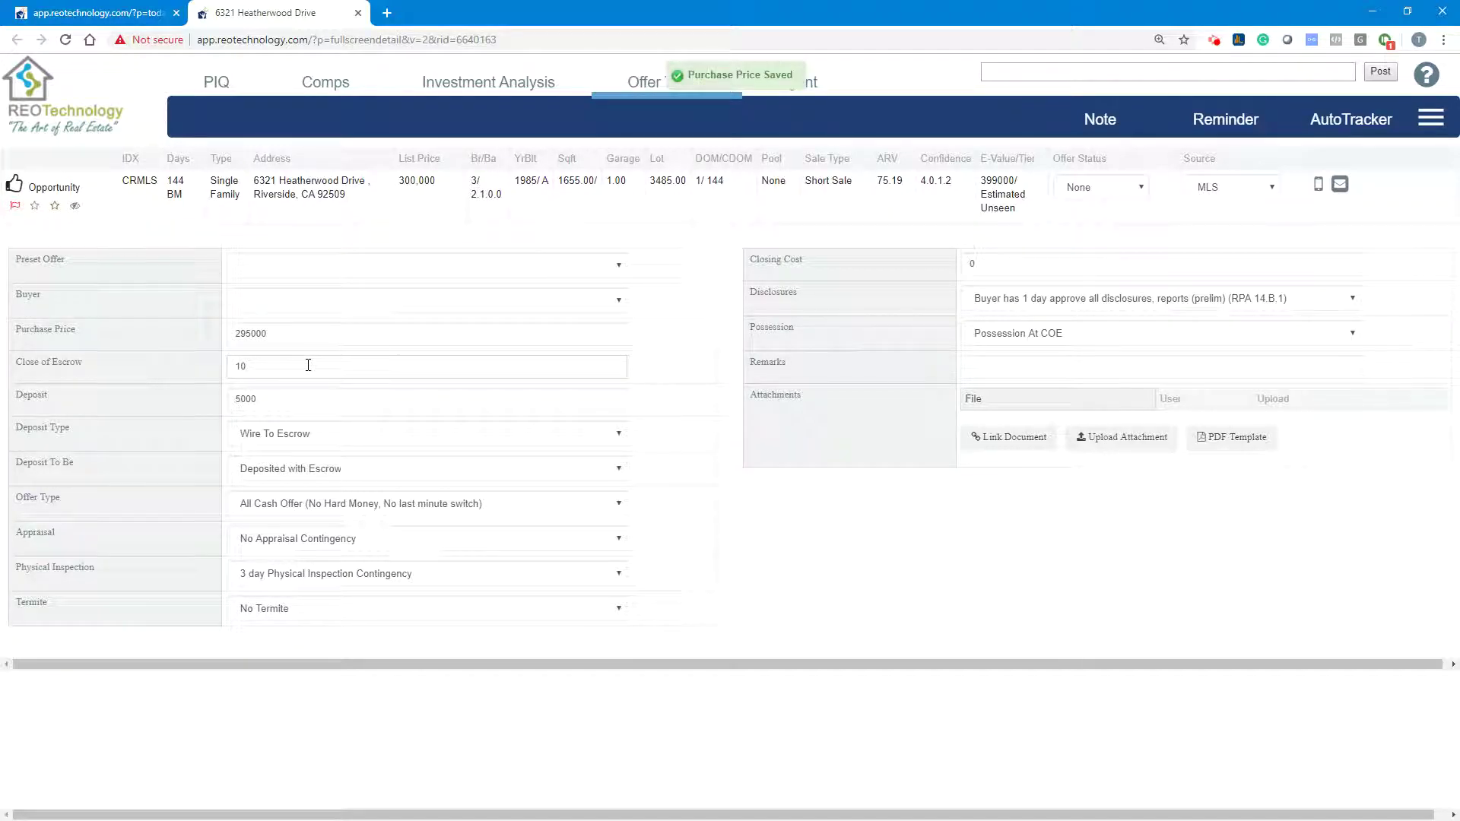
pyautogui.moveTo(307, 366); pyautogui.dragTo(209, 366)
pyautogui.click(549, 437)
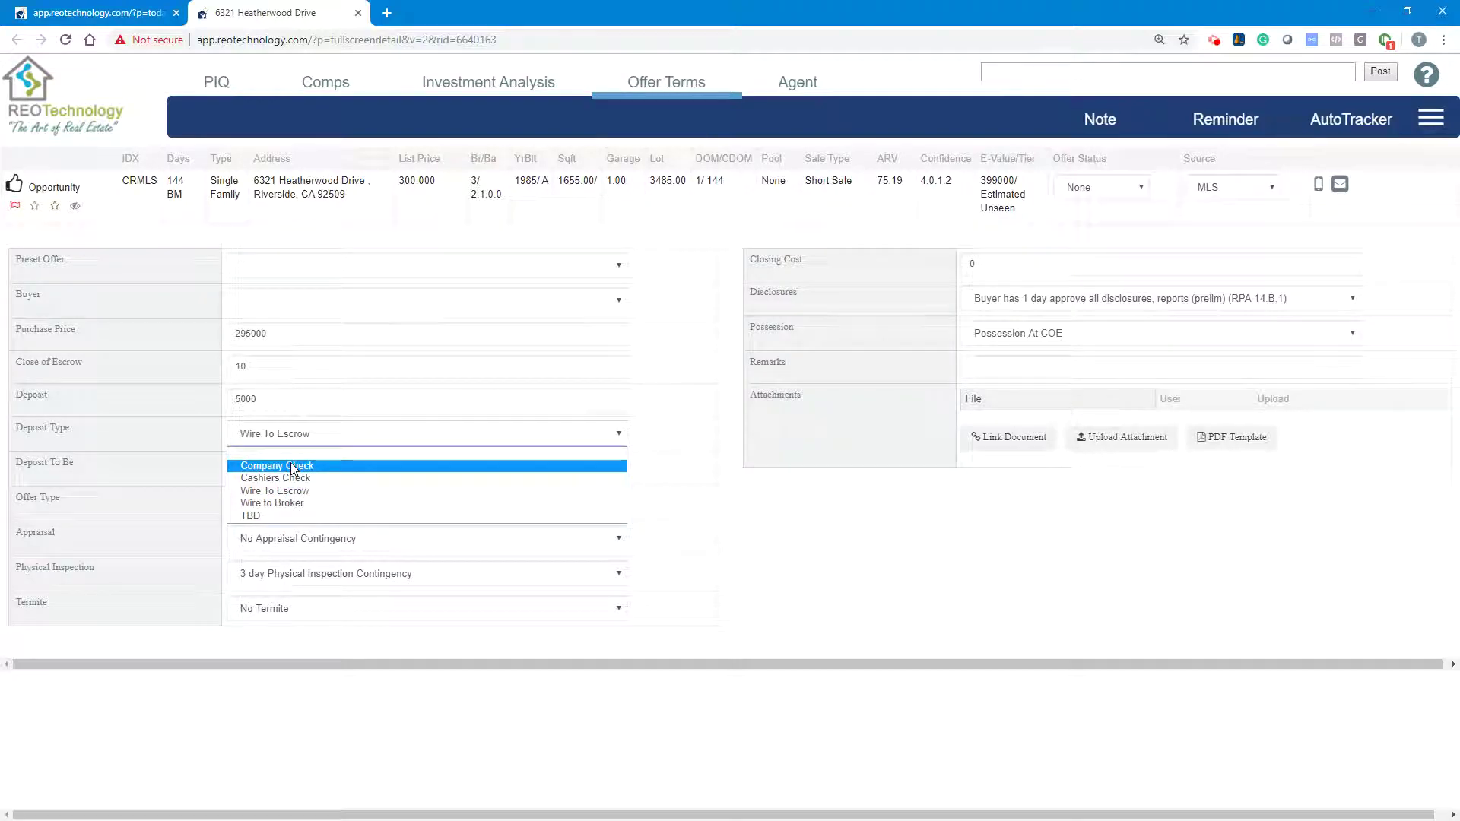
pyautogui.click(740, 533)
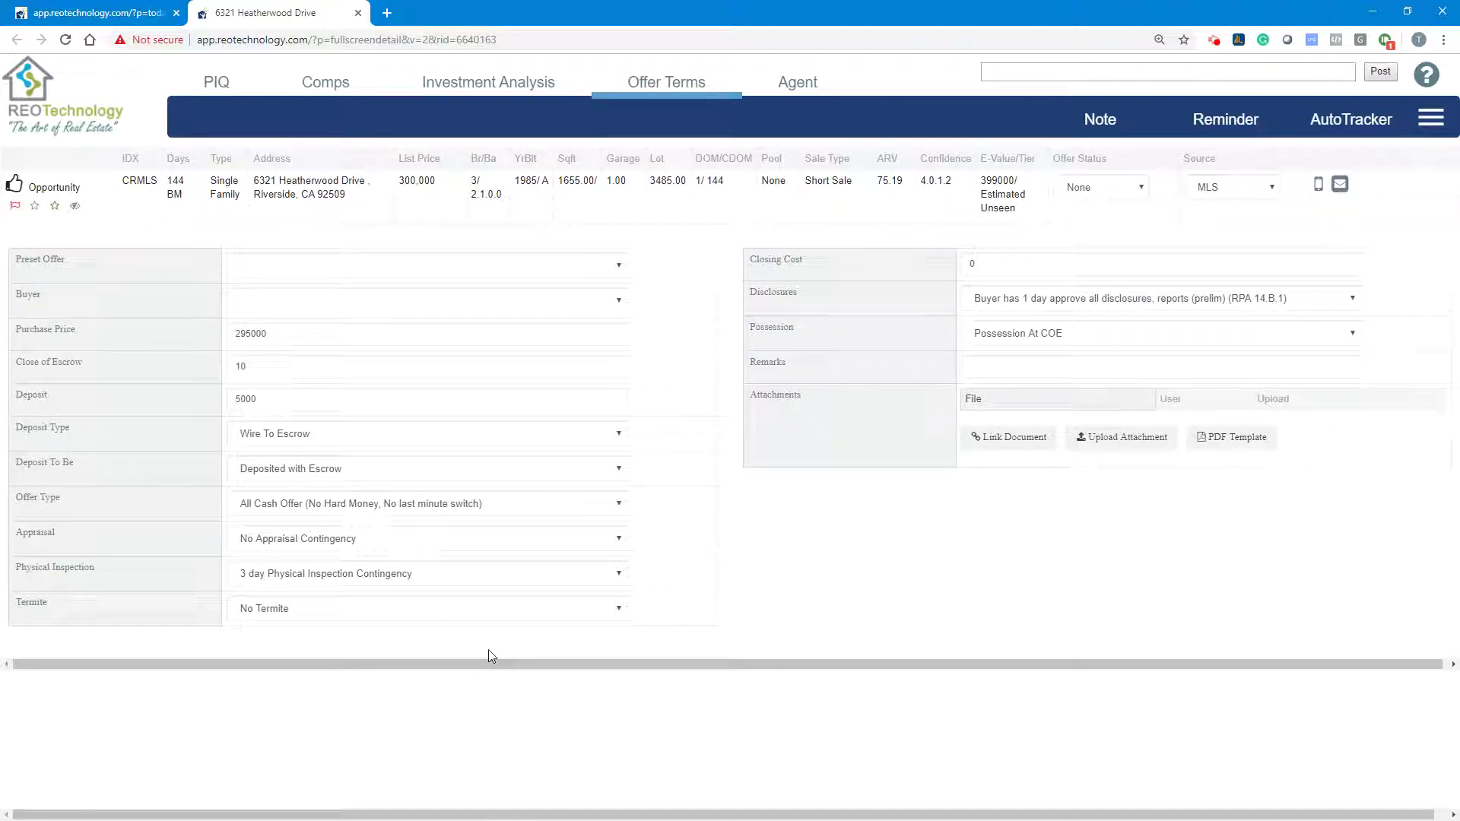
pyautogui.click(305, 300)
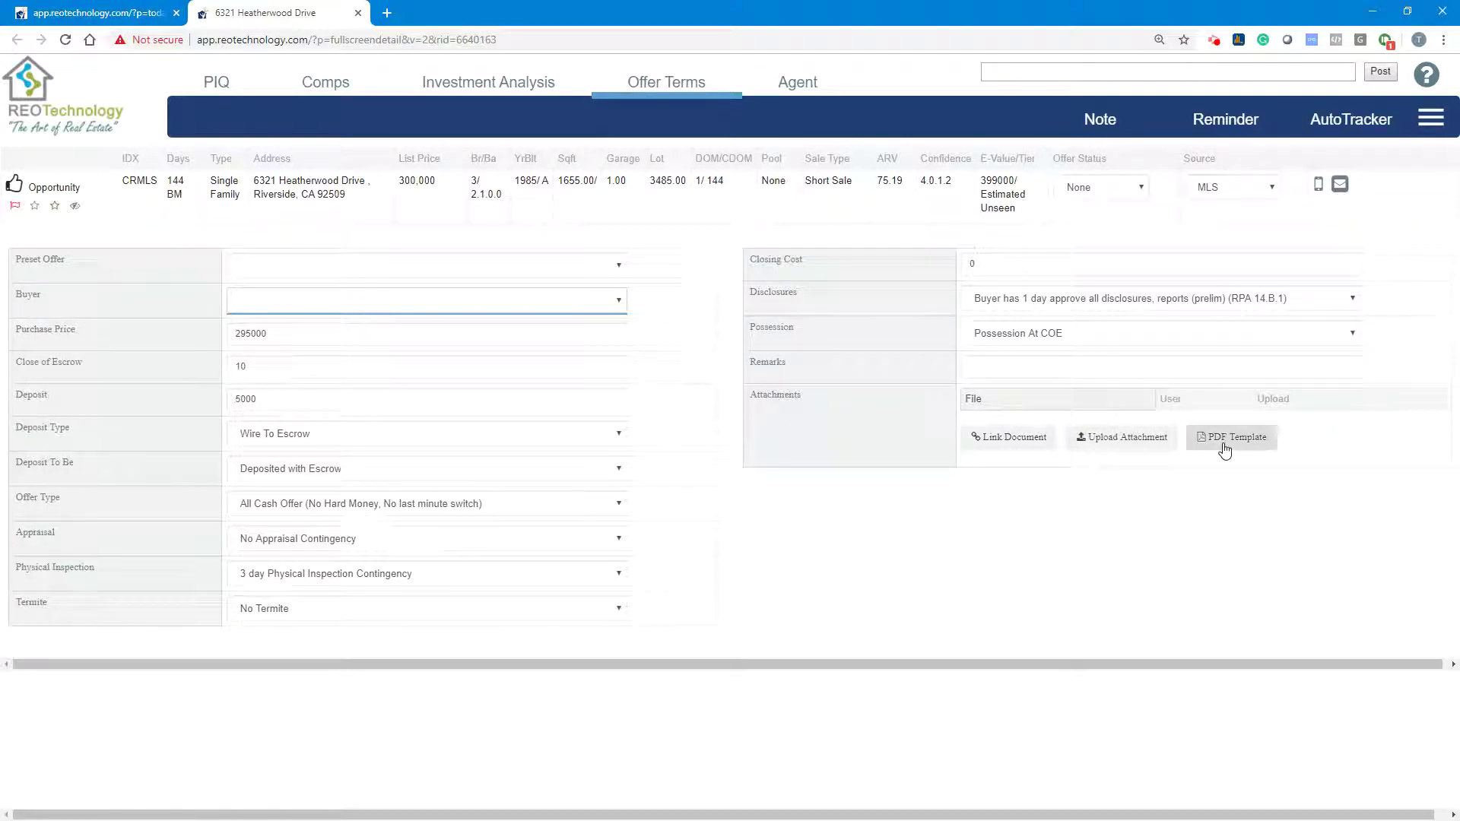
pyautogui.click(1341, 186)
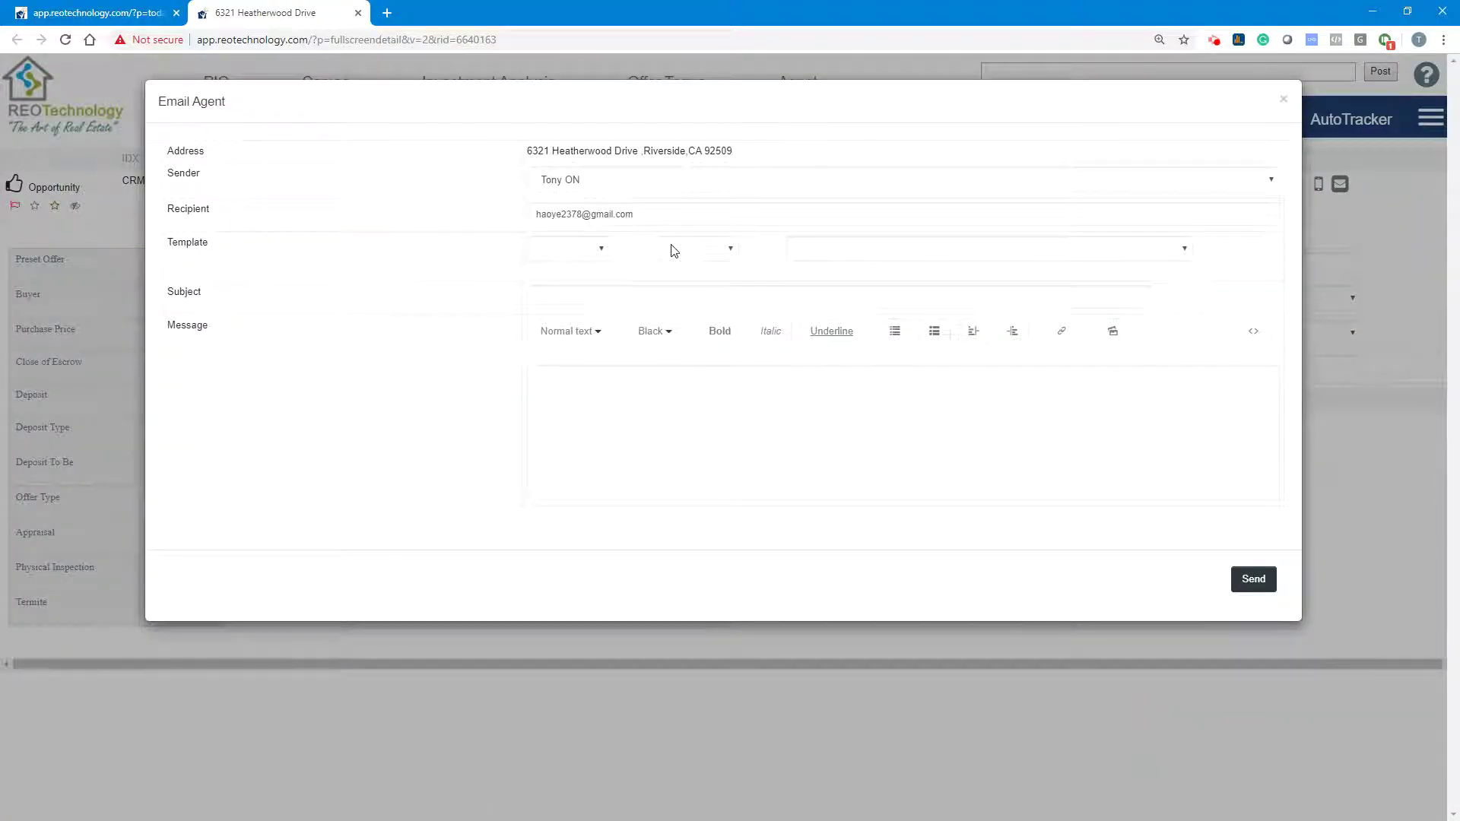
pyautogui.click(691, 248)
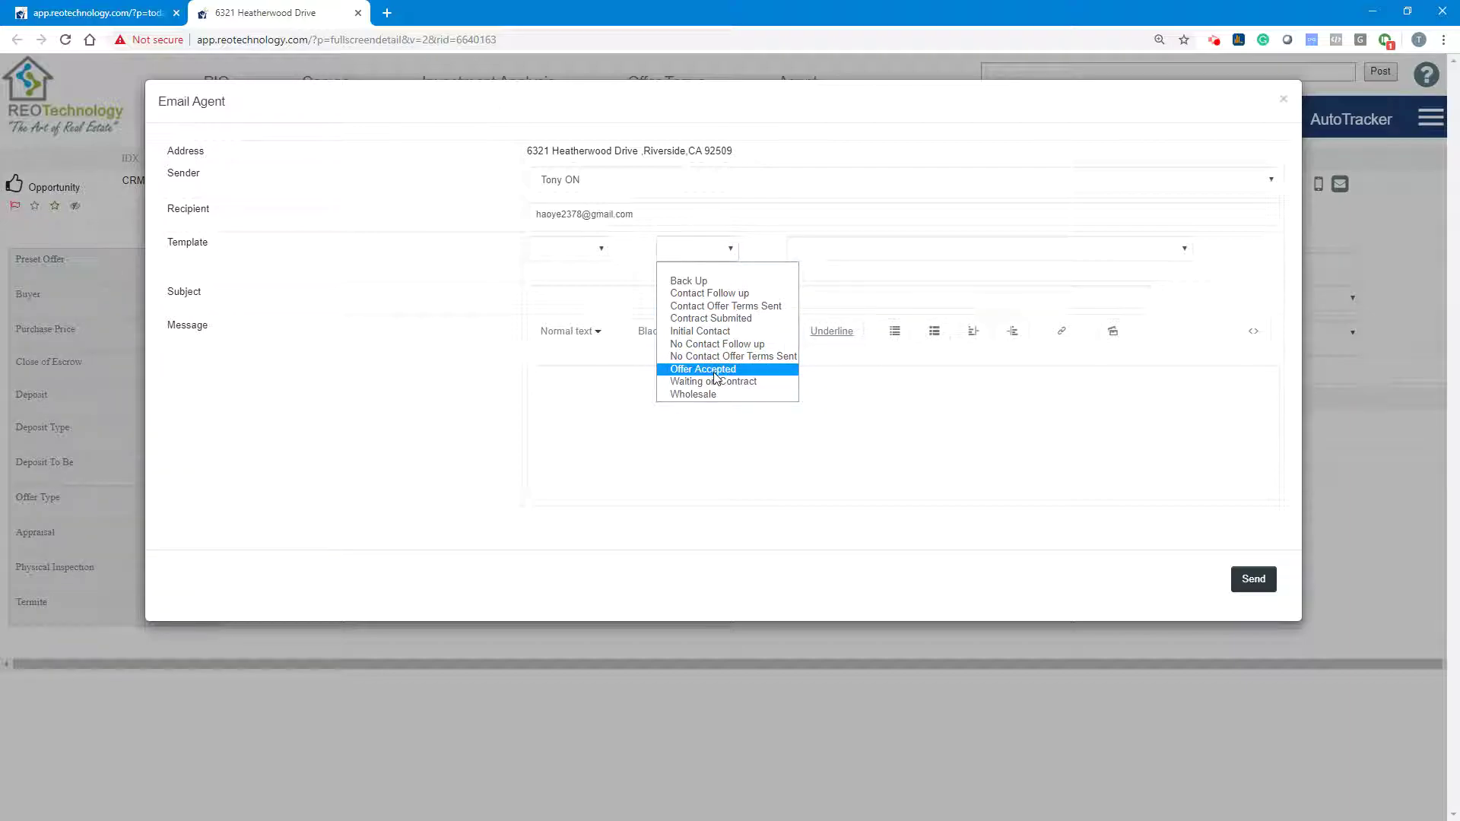
pyautogui.click(958, 249)
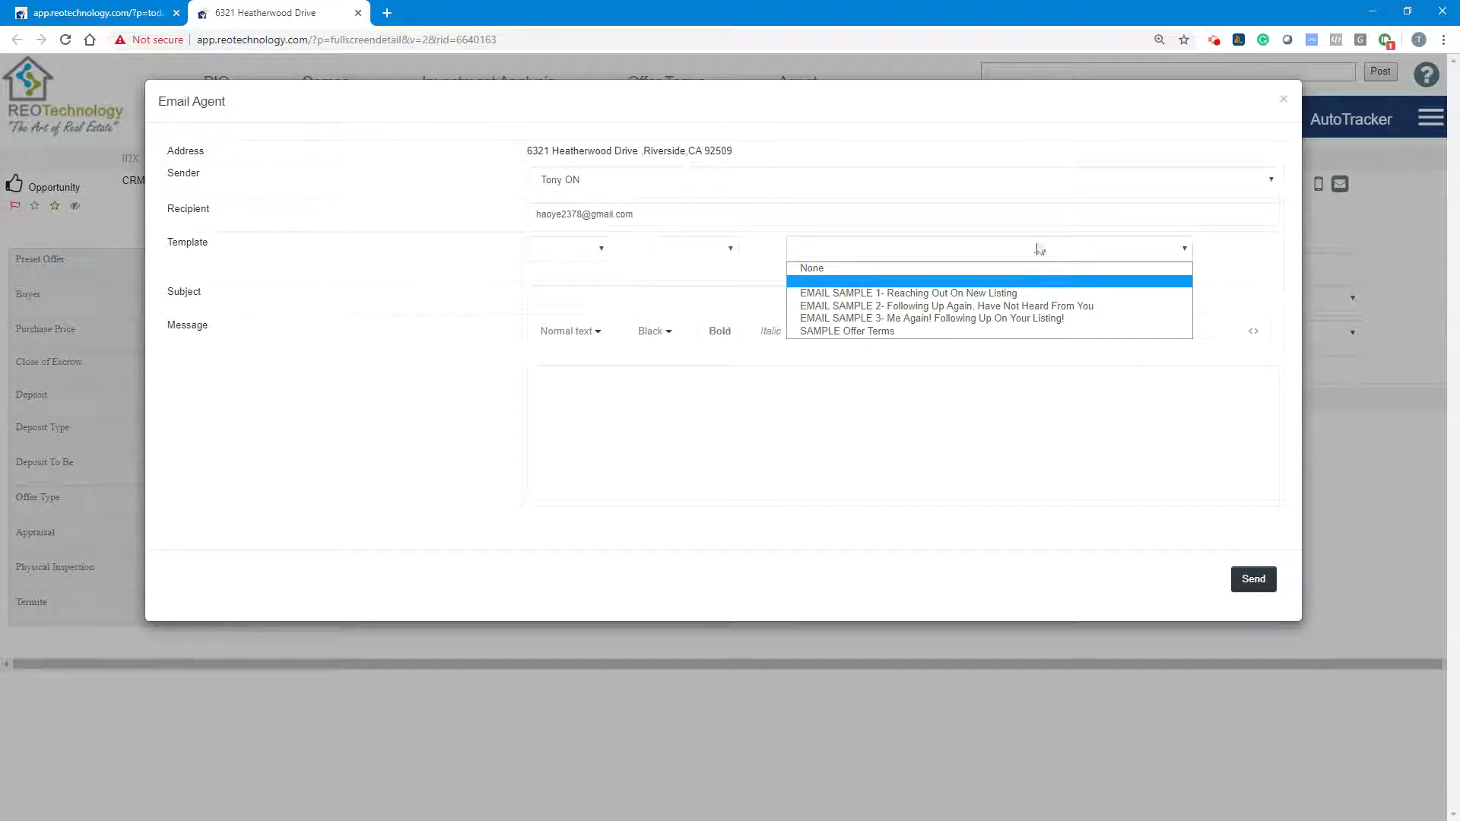
pyautogui.click(1286, 103)
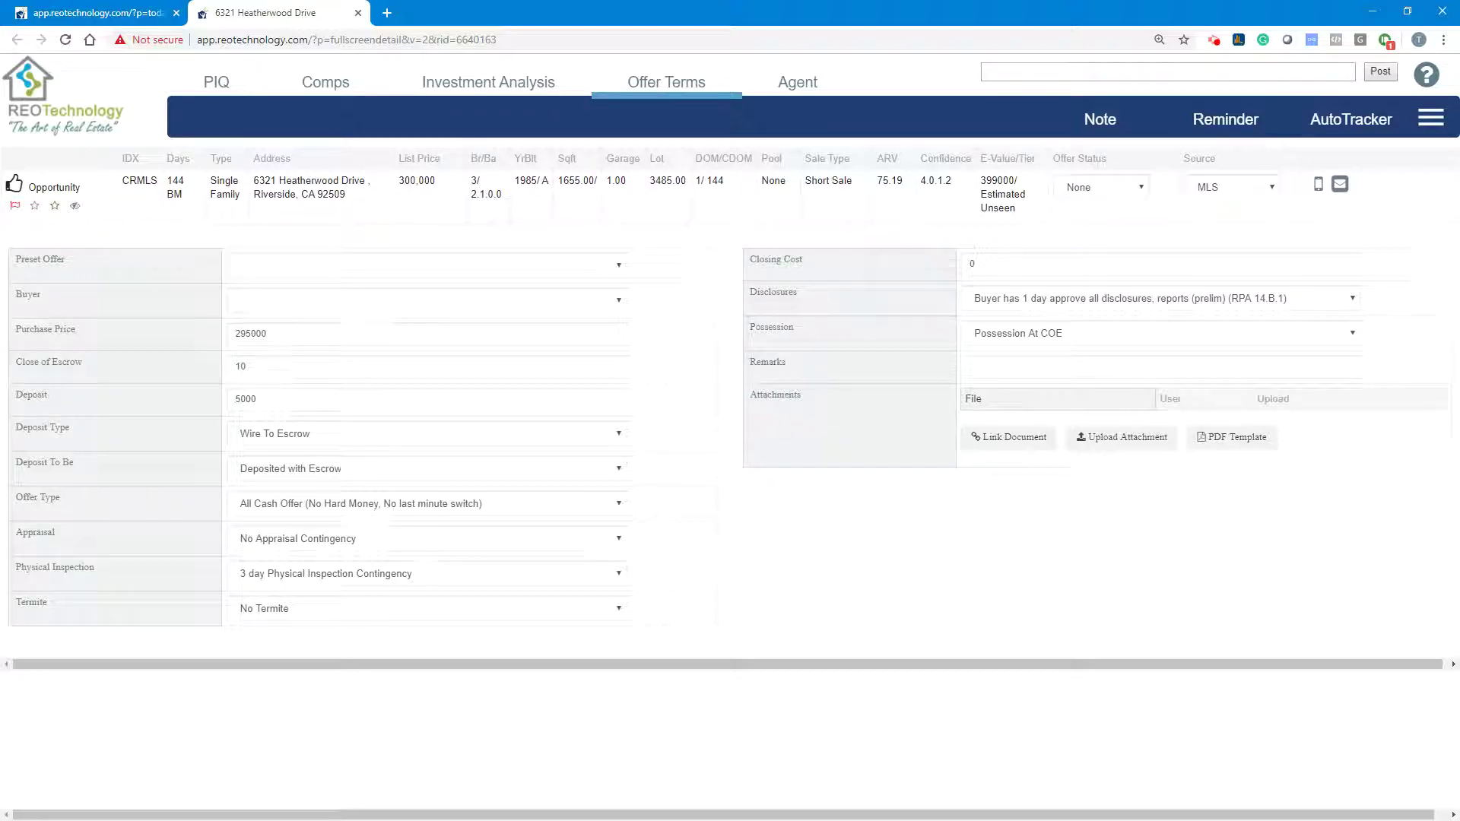